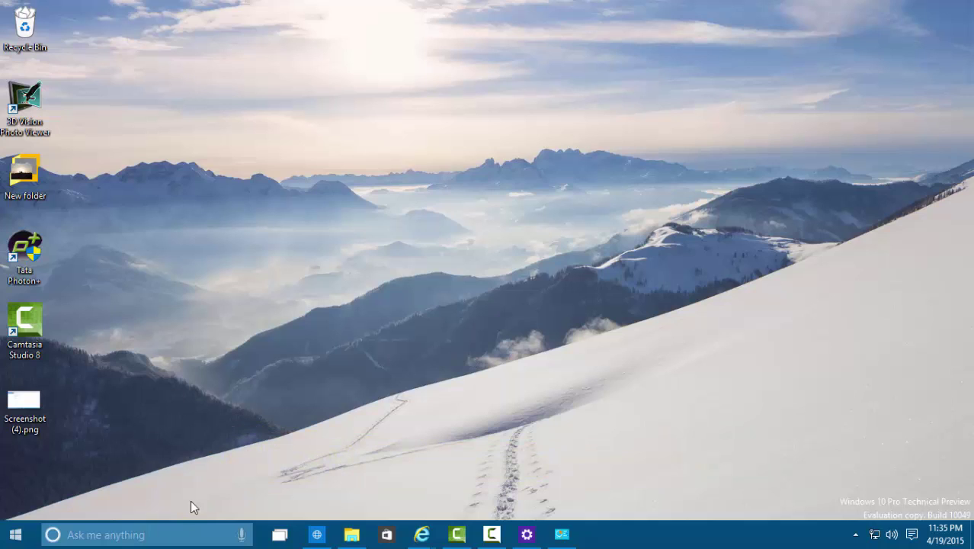
Turn on tablet mode from the Action Center.
{"action": "left_click", "coordinate": [913, 536]}
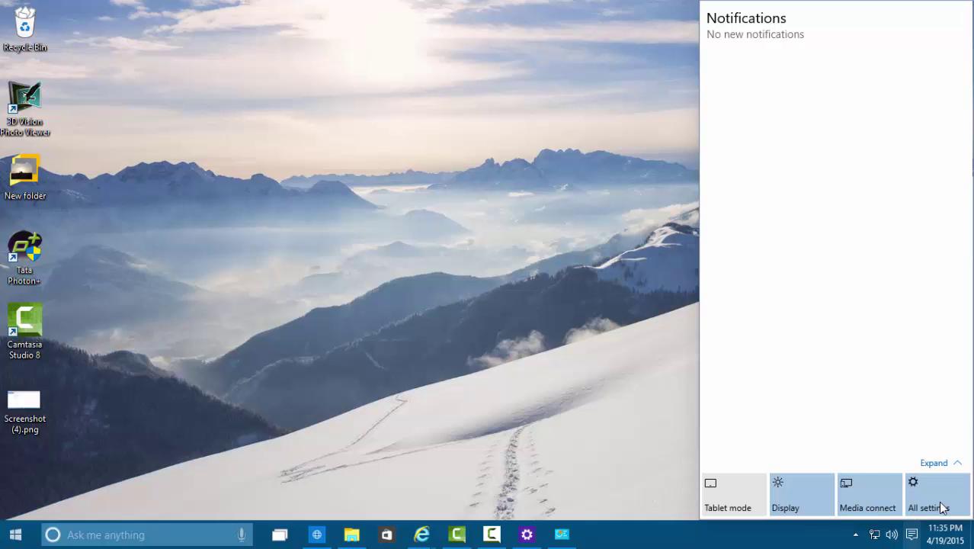
{"action": "left_click", "coordinate": [747, 489]}
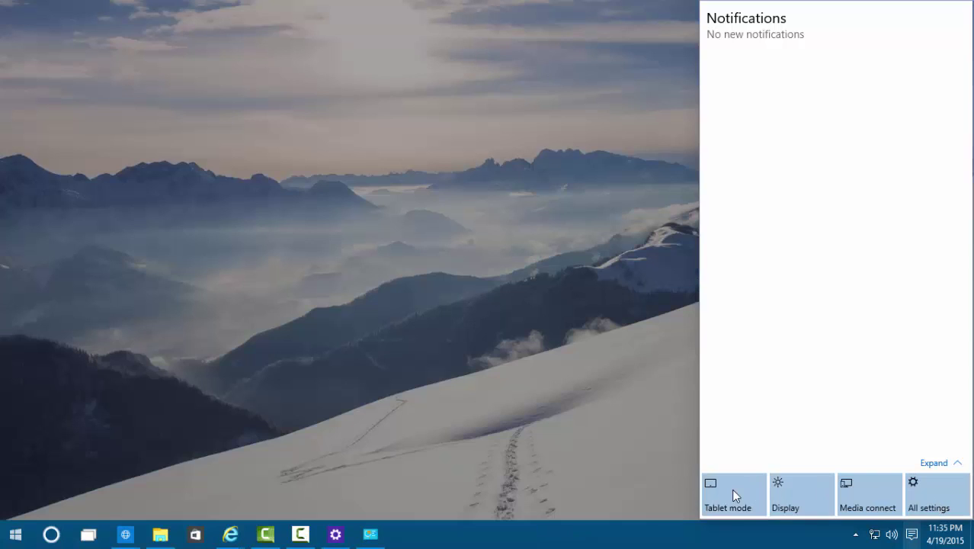
{"action": "left_click", "coordinate": [676, 473]}
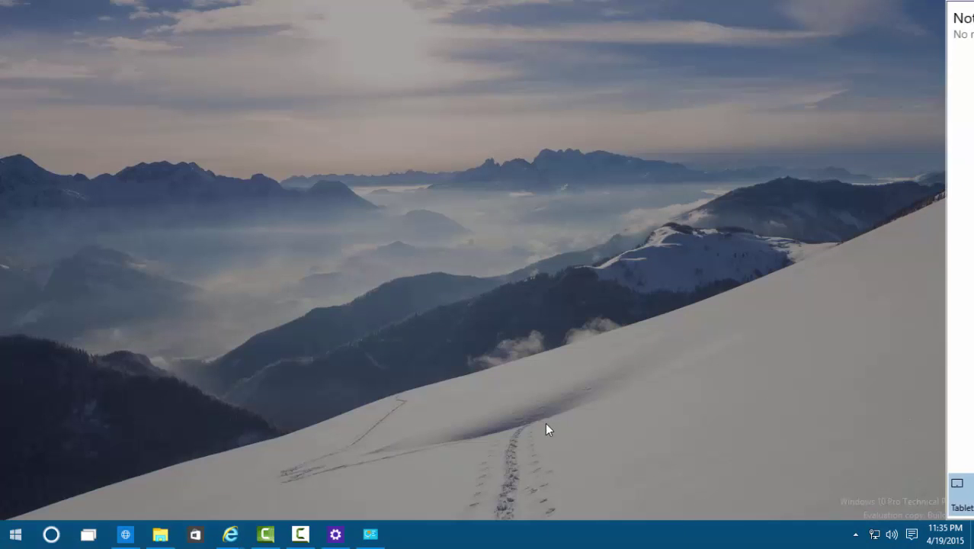
Try Cortana and the full-screen Start menu in tablet mode, then reopen Action Center.
{"action": "left_click", "coordinate": [50, 535]}
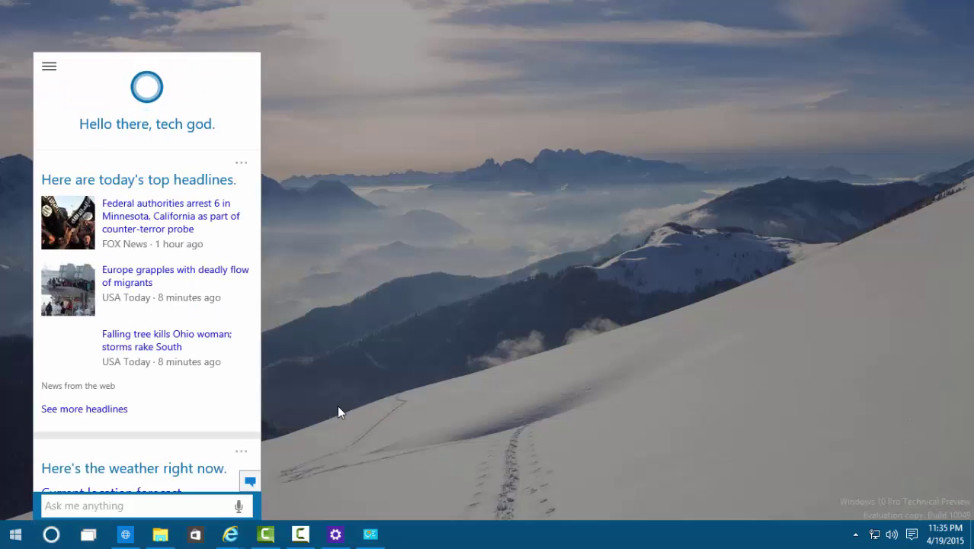
{"action": "left_click", "coordinate": [16, 536]}
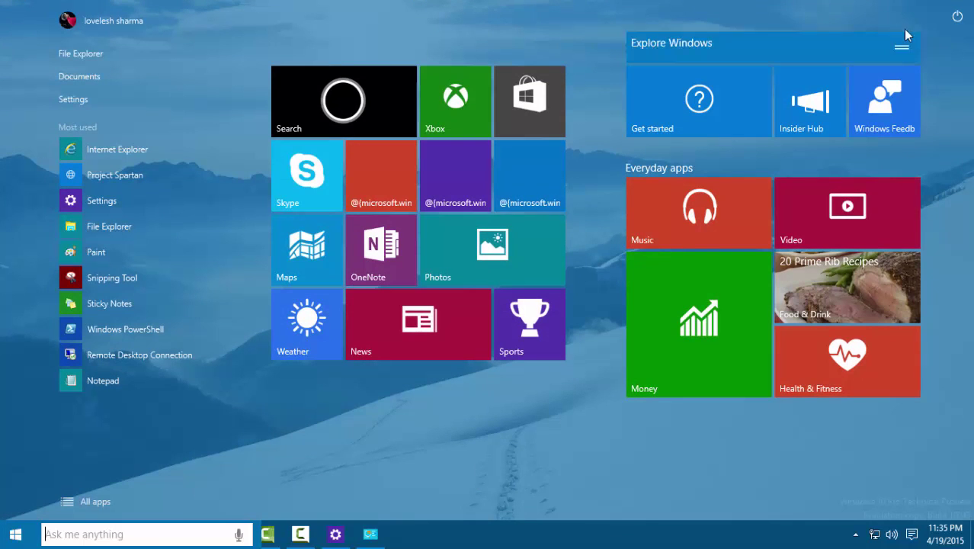
{"action": "left_click", "coordinate": [18, 541]}
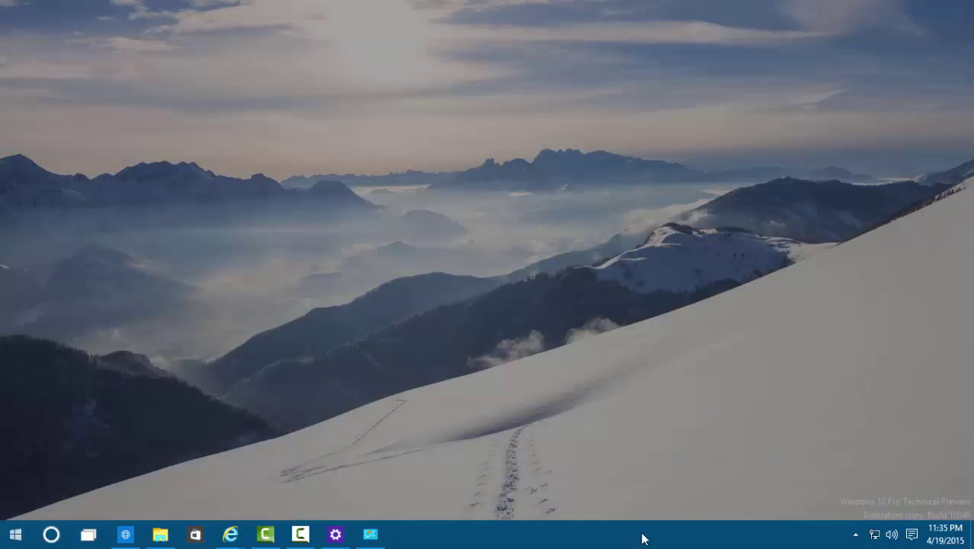
{"action": "left_click", "coordinate": [911, 534]}
Turn tablet mode off and shrink the Start menu from full screen to windowed size.
{"action": "left_click", "coordinate": [736, 499]}
{"action": "left_click", "coordinate": [550, 435]}
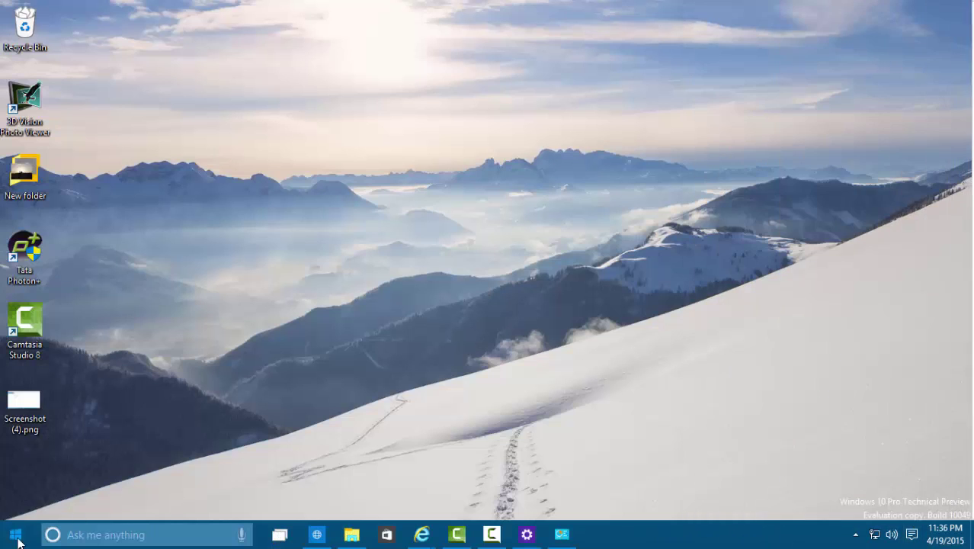
{"action": "left_click", "coordinate": [18, 541]}
{"action": "left_click", "coordinate": [958, 16]}
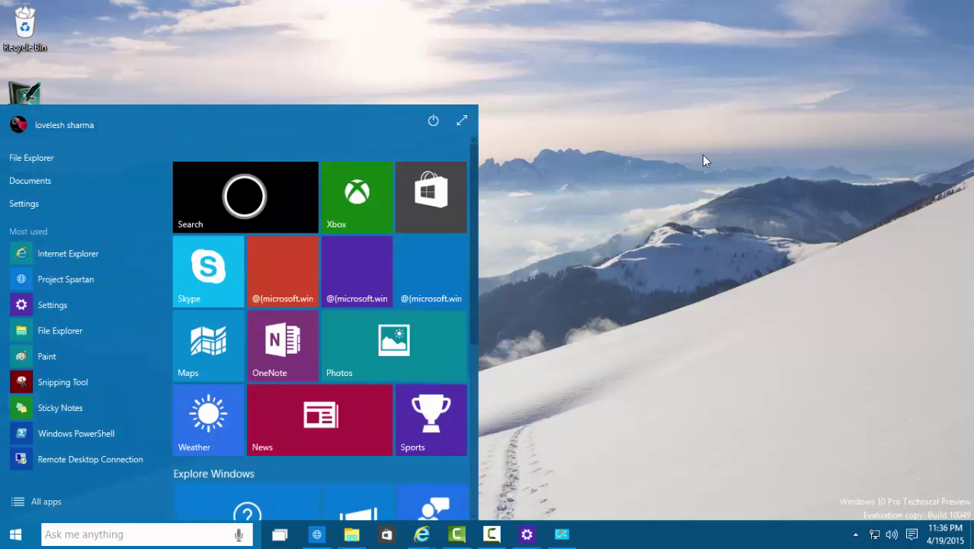
{"action": "left_click", "coordinate": [575, 202]}
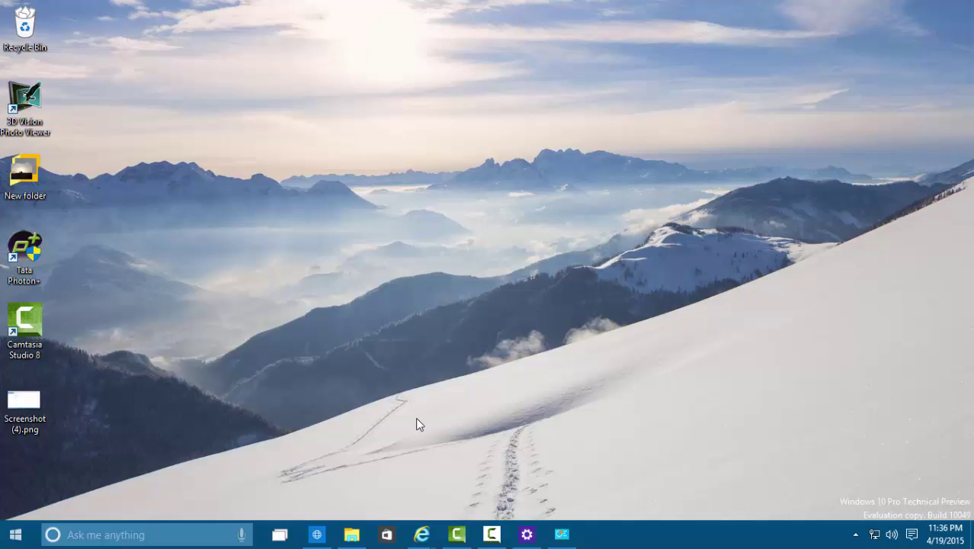
Open Task View with Win+Tab and look over the Desktop 1 and Desktop 2 thumbnails.
{"action": "key", "text": "super+Tab"}
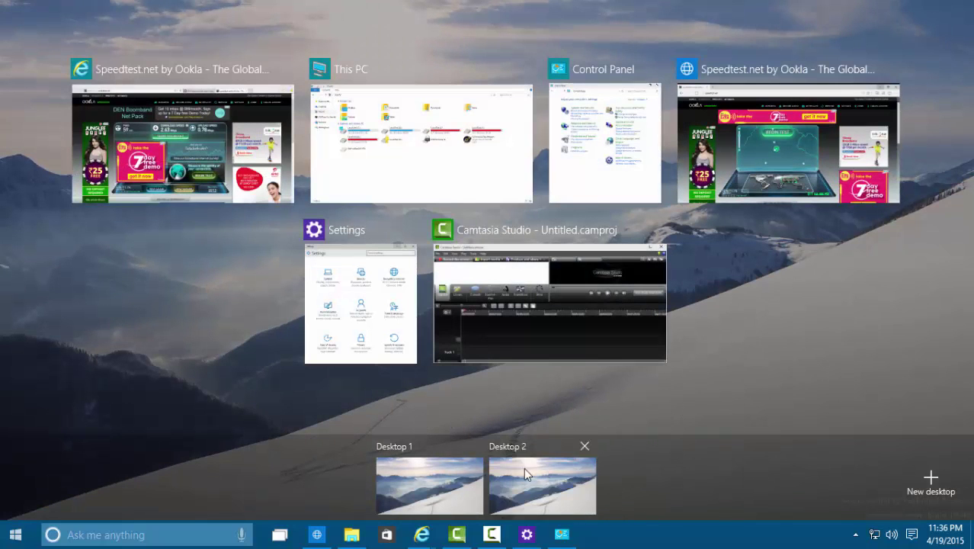
{"action": "mouse_move", "coordinate": [573, 481]}
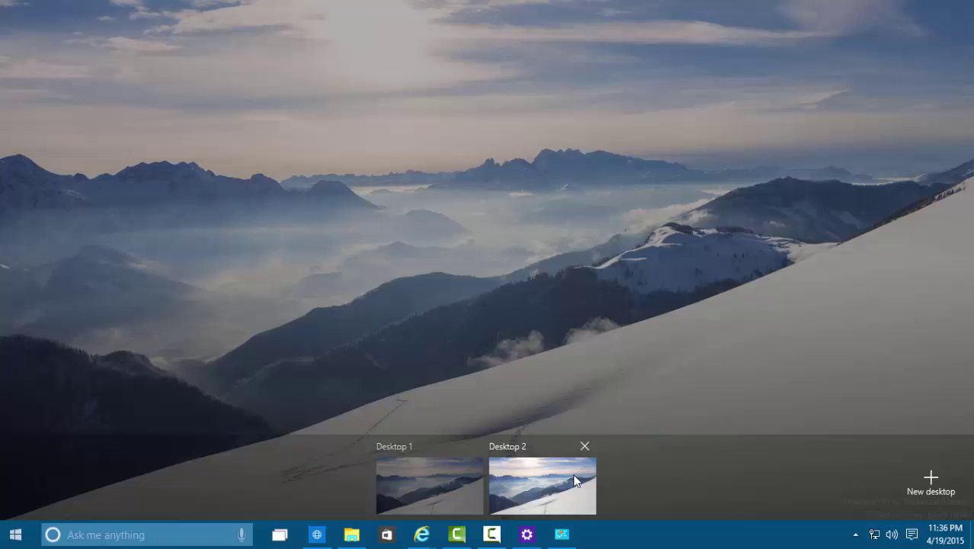
{"action": "mouse_move", "coordinate": [452, 473]}
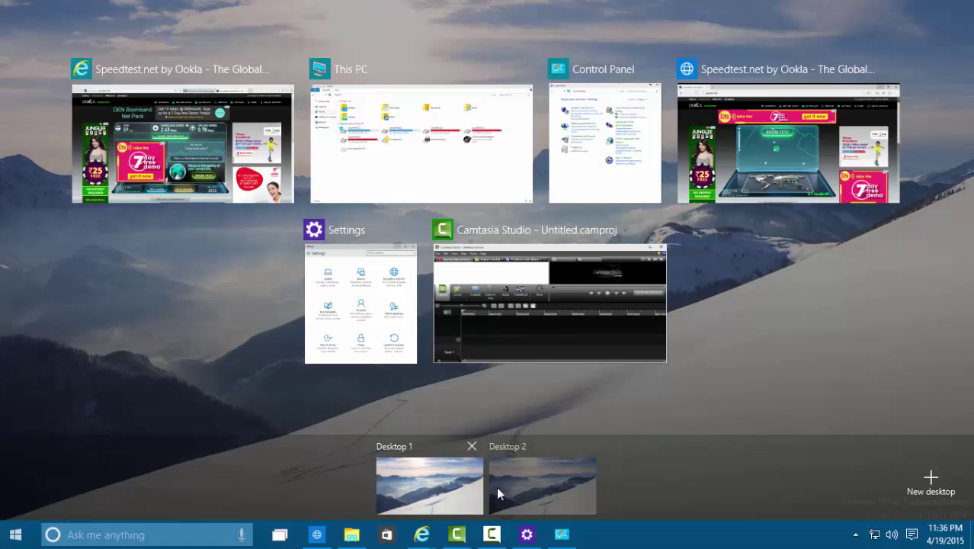
On Desktop 2, open Screenshot (4).png in Photos, then switch back to Desktop 1.
{"action": "left_click", "coordinate": [540, 483]}
{"action": "right_click", "coordinate": [463, 324]}
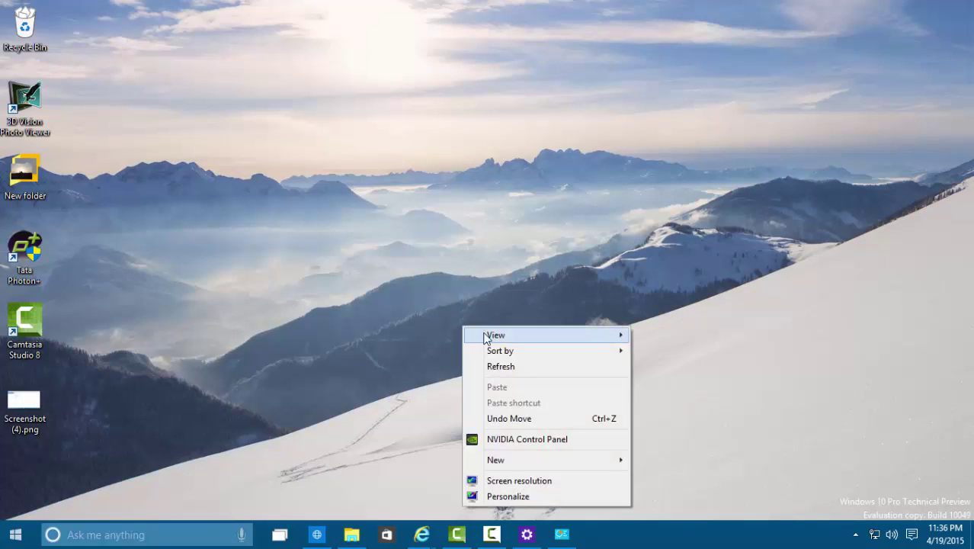
{"action": "left_click", "coordinate": [534, 367]}
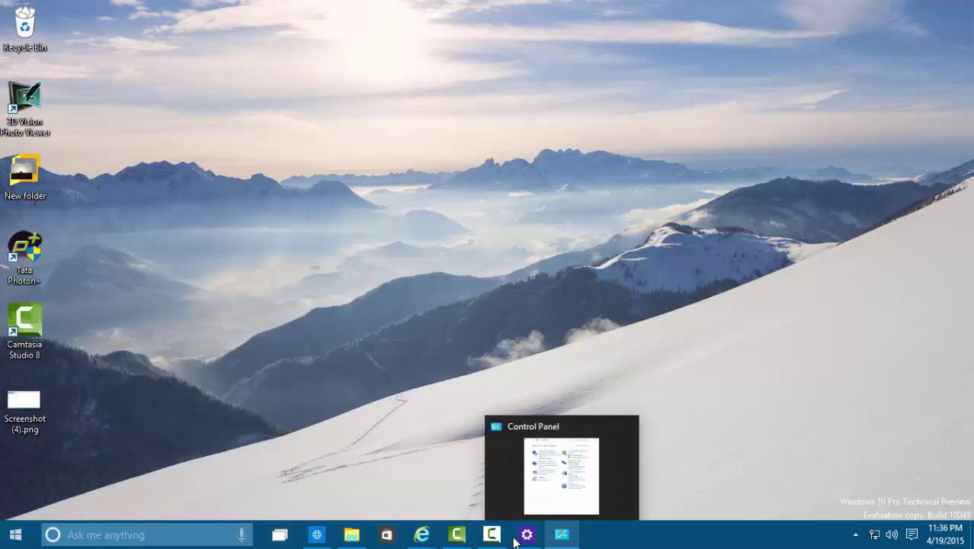
{"action": "double_click", "coordinate": [31, 400]}
{"action": "right_click", "coordinate": [31, 400]}
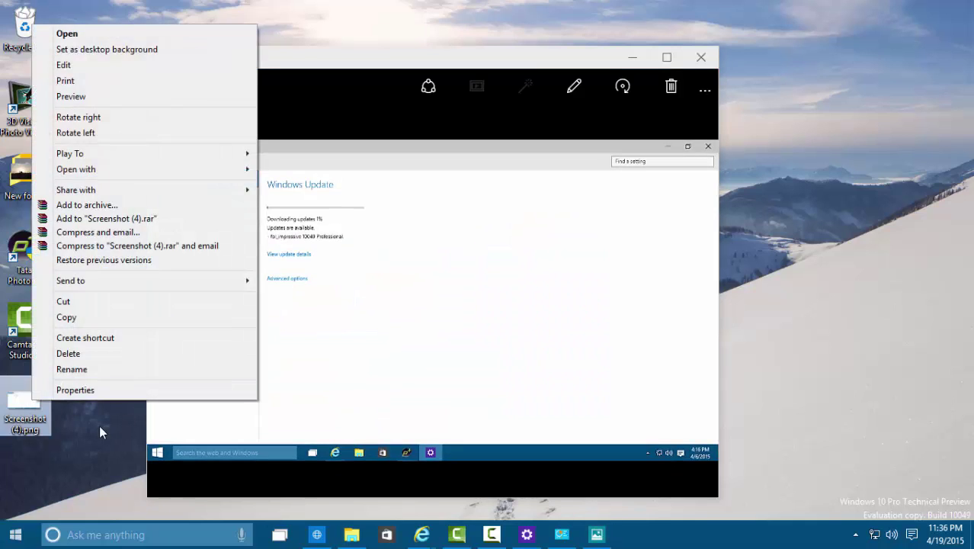
{"action": "left_click", "coordinate": [99, 425]}
{"action": "key", "text": "super+Tab"}
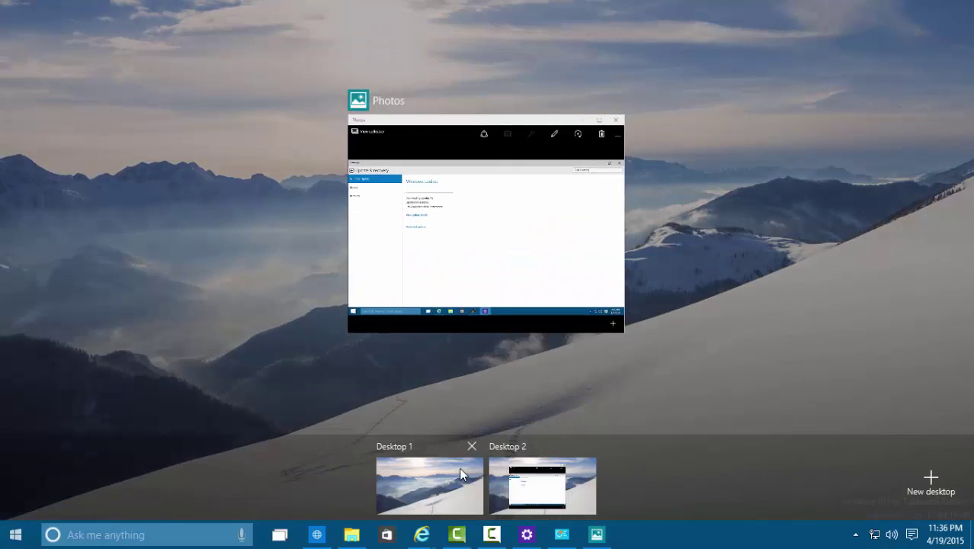
{"action": "left_click", "coordinate": [443, 477]}
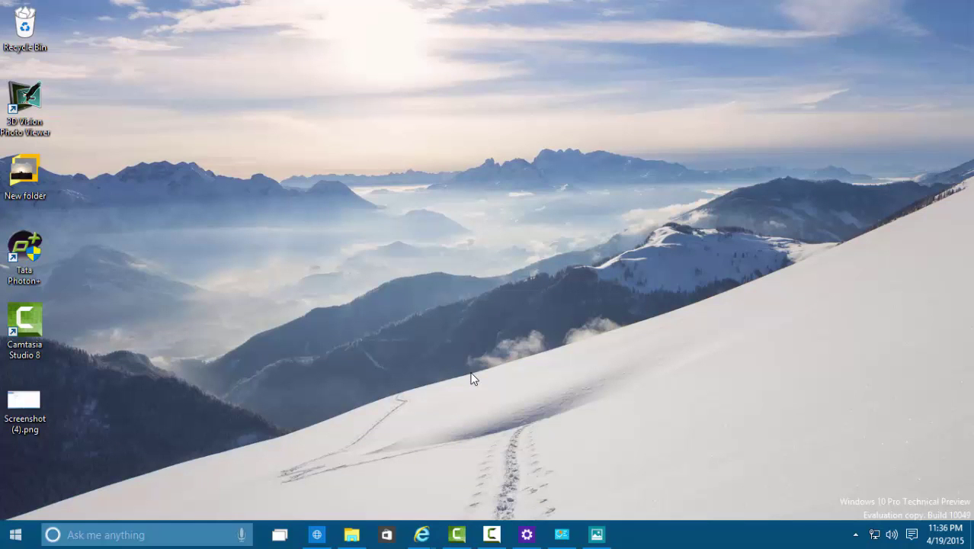
Cycle through the open windows with Task View and Alt+Tab, landing on This PC.
{"action": "key", "text": "super+Tab"}
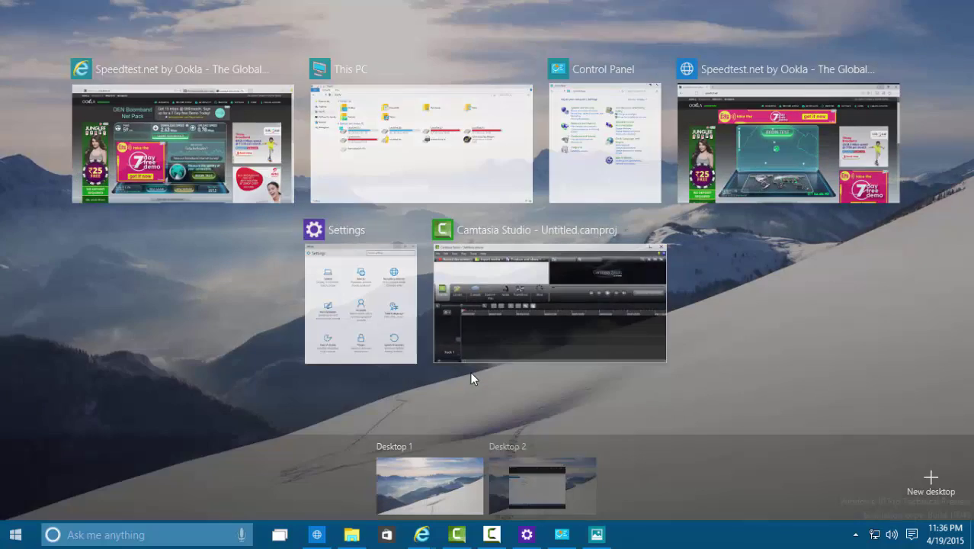
{"action": "key", "text": "Escape"}
{"action": "key", "text": "alt+Tab"}
{"action": "key", "text": "alt+Tab"}
{"action": "key", "text": "alt+Tab"}
{"action": "key", "text": "alt+Tab"}
{"action": "key", "text": "alt+Tab"}
{"action": "key", "text": "alt+Tab"}
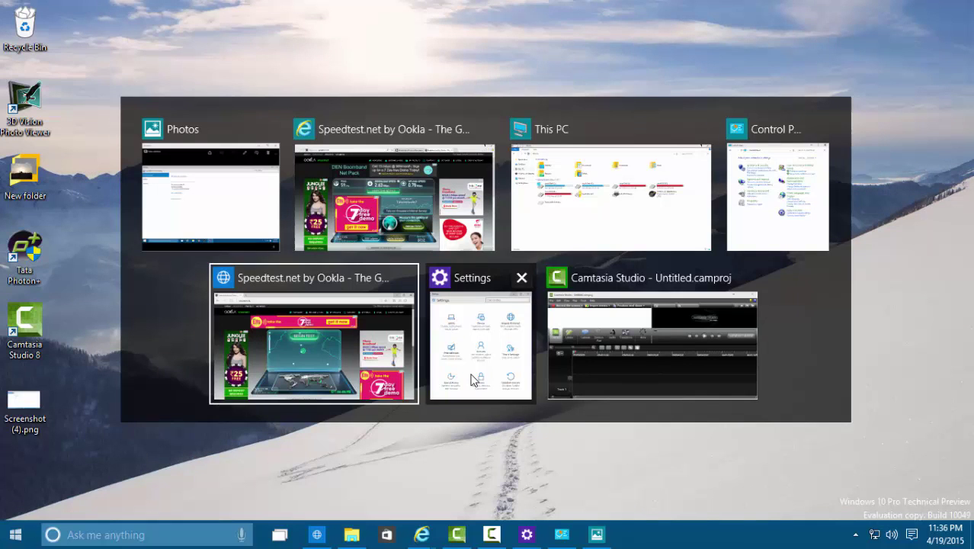
{"action": "key", "text": "alt+Tab"}
{"action": "key", "text": "alt+Tab"}
{"action": "key", "text": "alt+Tab"}
{"action": "key", "text": "alt+Tab"}
{"action": "key", "text": "alt+Tab"}
{"action": "key", "text": "alt+Tab"}
{"action": "key", "text": "alt+Tab"}
{"action": "key", "text": "alt+Tab"}
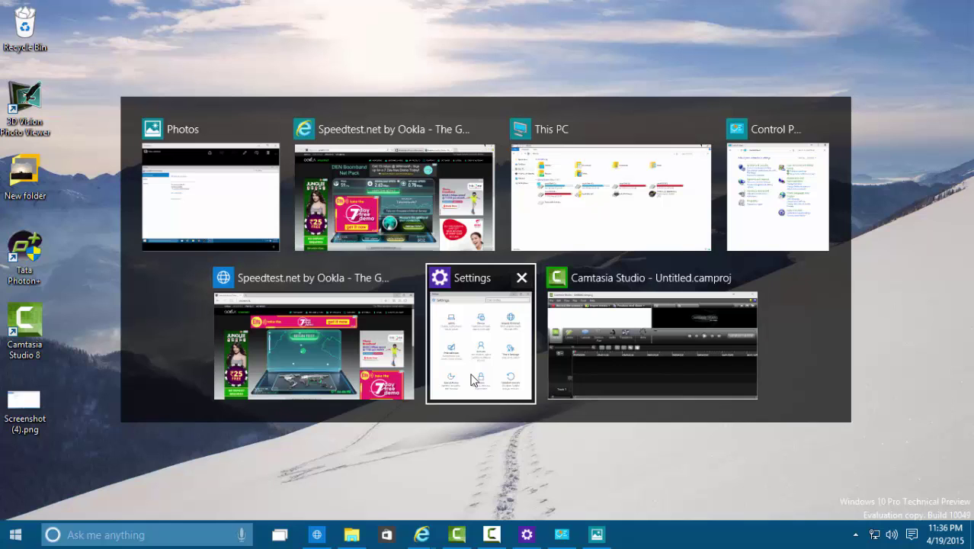
{"action": "key", "text": "alt+Tab"}
{"action": "key", "text": "alt+Tab"}
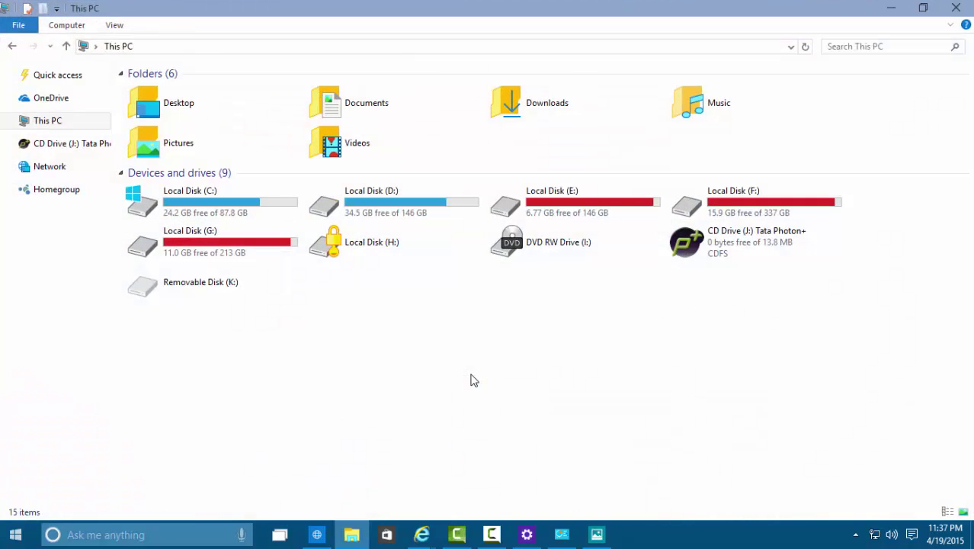
{"action": "key", "text": "super"}
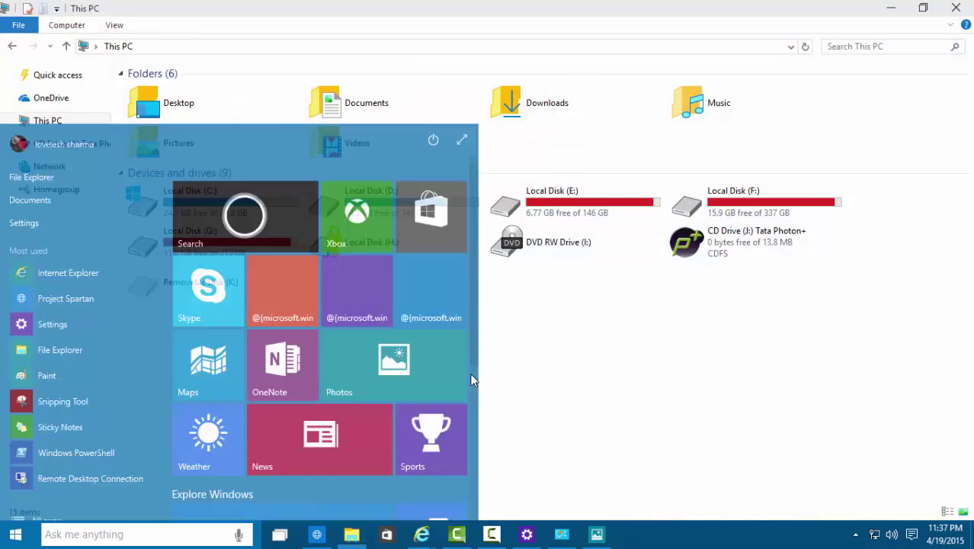
{"action": "key", "text": "super+Tab"}
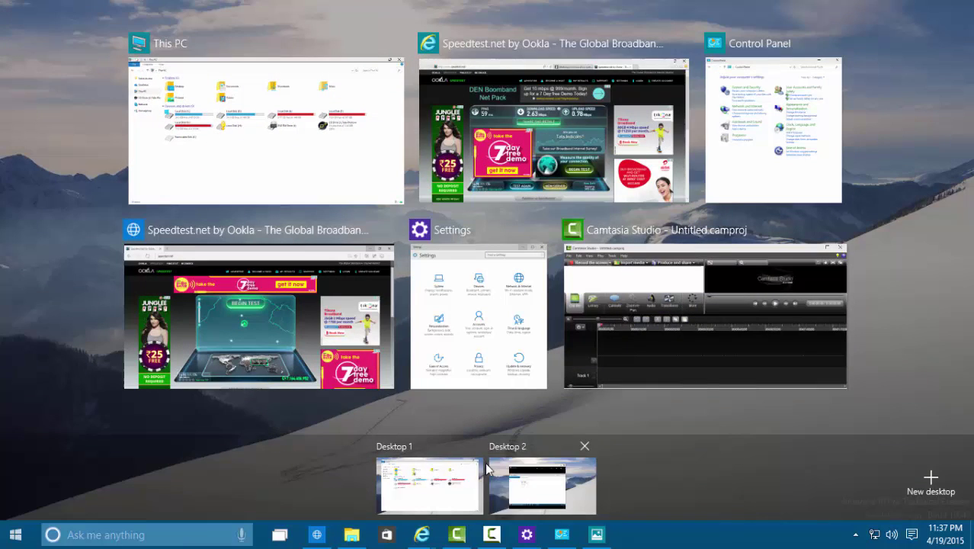
Close Photos on Desktop 2, then minimize This PC on Desktop 1.
{"action": "left_click", "coordinate": [543, 478]}
{"action": "left_click", "coordinate": [701, 57]}
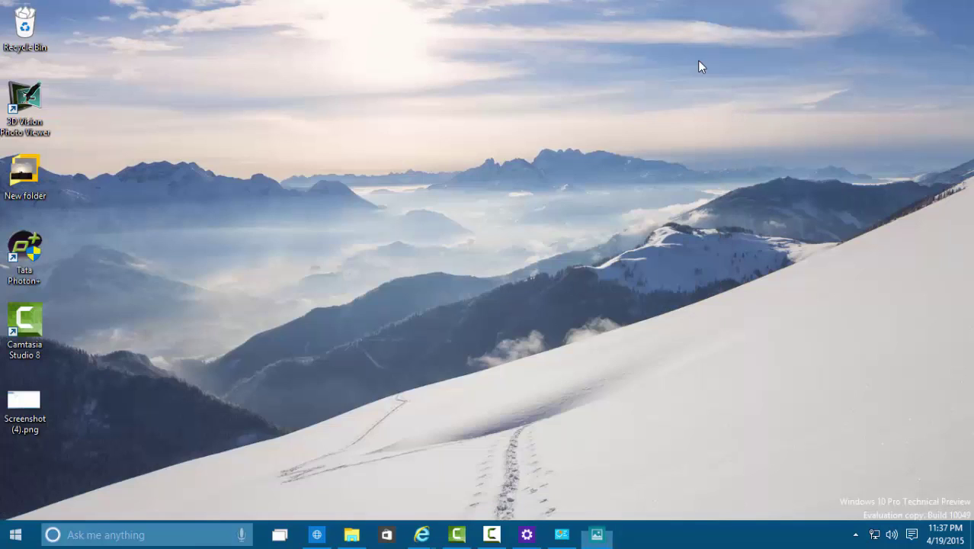
{"action": "right_click", "coordinate": [646, 200]}
{"action": "left_click", "coordinate": [694, 242]}
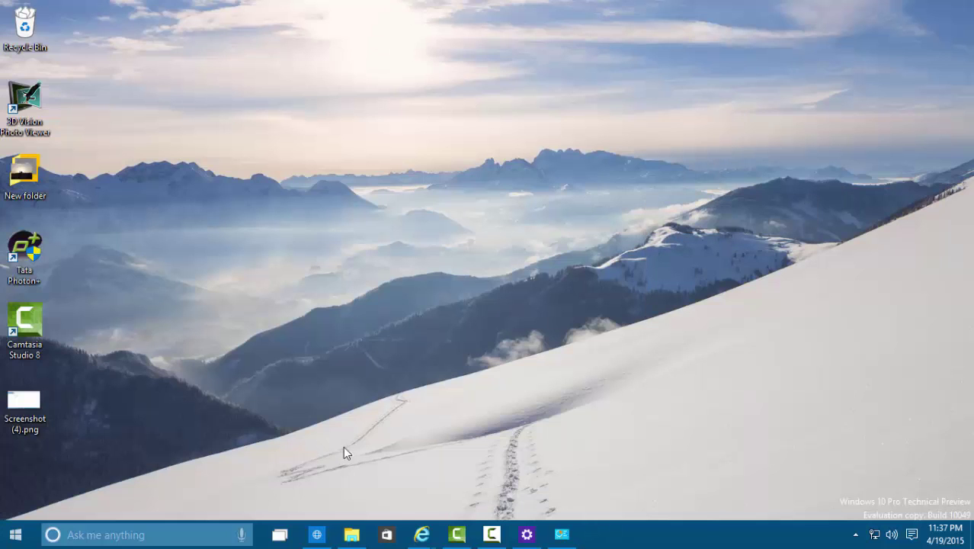
{"action": "key", "text": "super+Tab"}
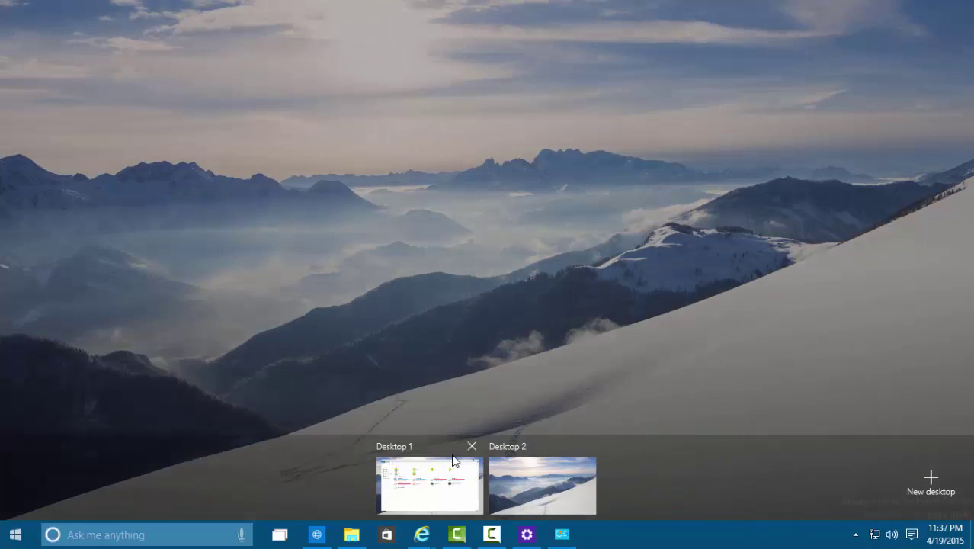
{"action": "left_click", "coordinate": [450, 482]}
{"action": "left_click", "coordinate": [892, 10]}
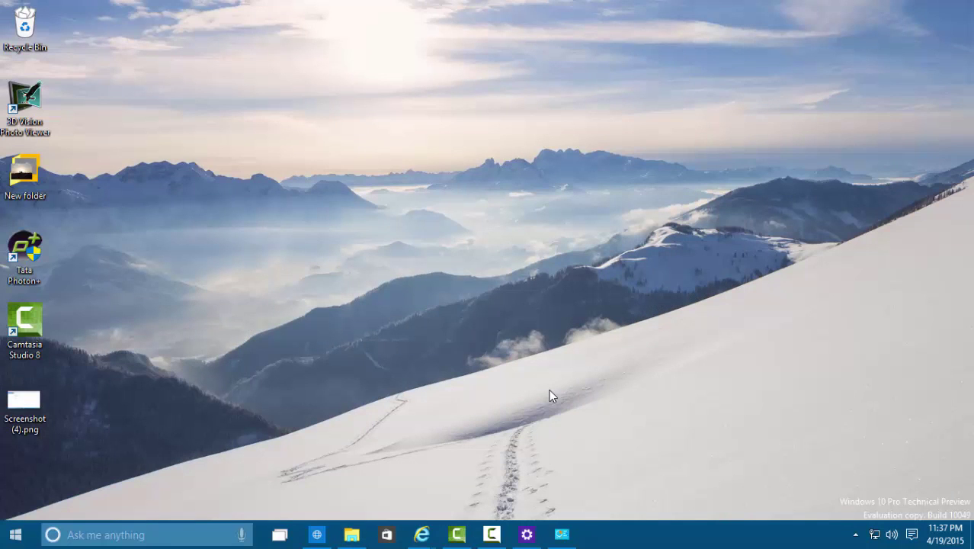
Bring the speedtest.net Spartan window forward and snap it left with Win+Left.
{"action": "left_click", "coordinate": [317, 534]}
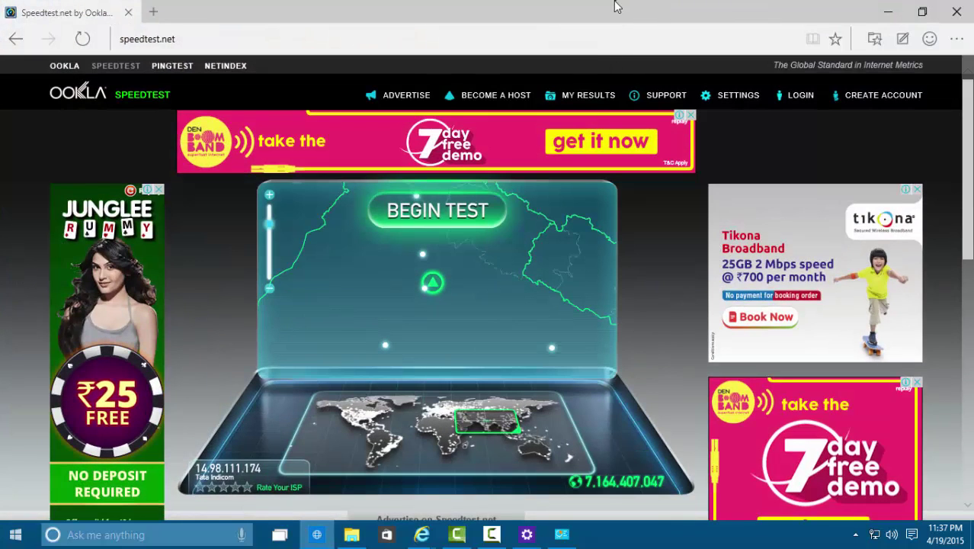
{"action": "key", "text": "super+Left"}
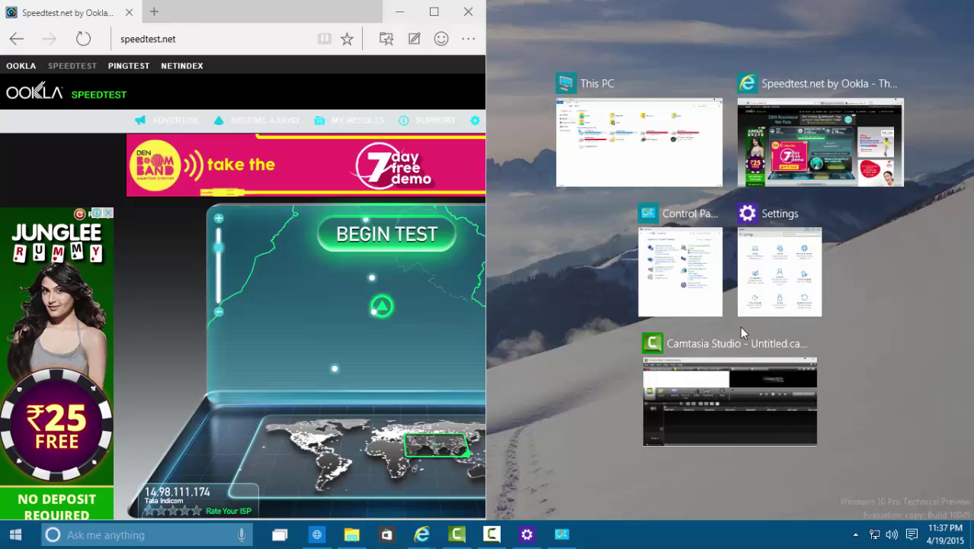
Snap Settings beside the browser, minimize the browser, and float Settings as a smaller window.
{"action": "left_click", "coordinate": [775, 235]}
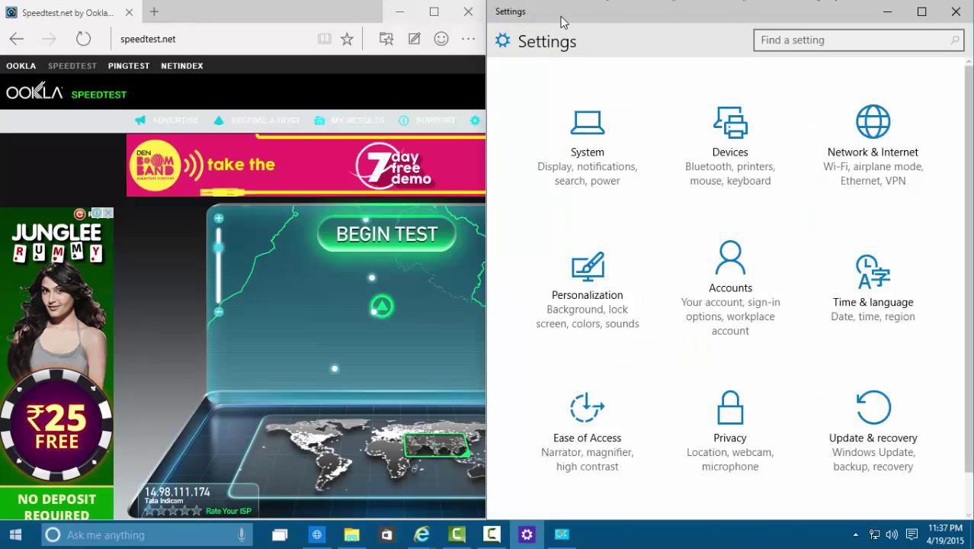
{"action": "left_click", "coordinate": [399, 13]}
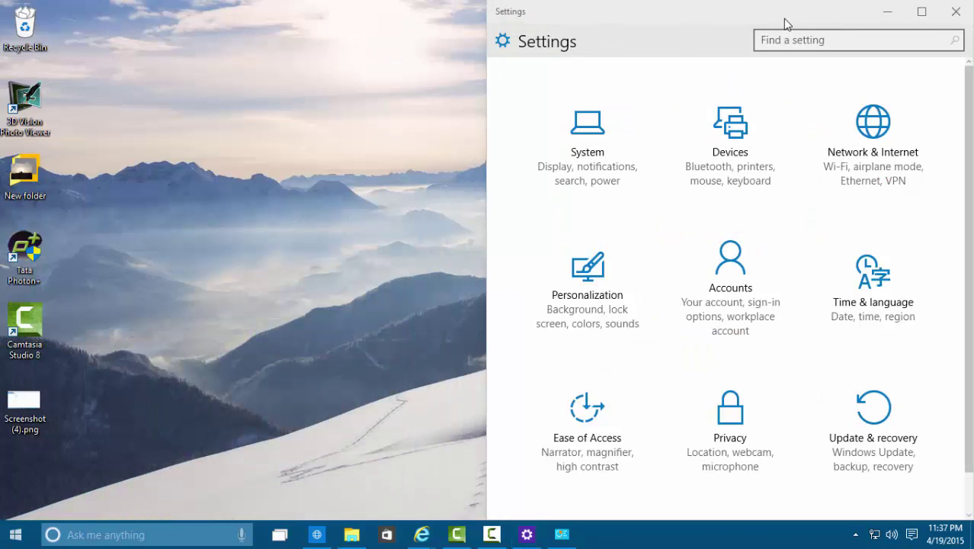
{"action": "left_click_drag", "start_coordinate": [783, 18], "coordinate": [489, 70]}
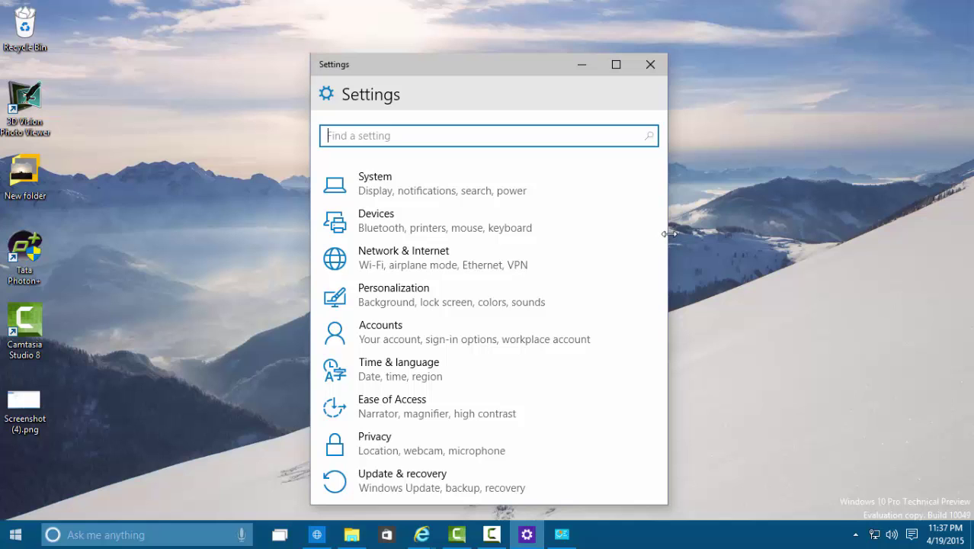
Resize Settings between grid and list layouts, visit Devices and back, then close Settings.
{"action": "left_click_drag", "start_coordinate": [672, 235], "coordinate": [869, 228]}
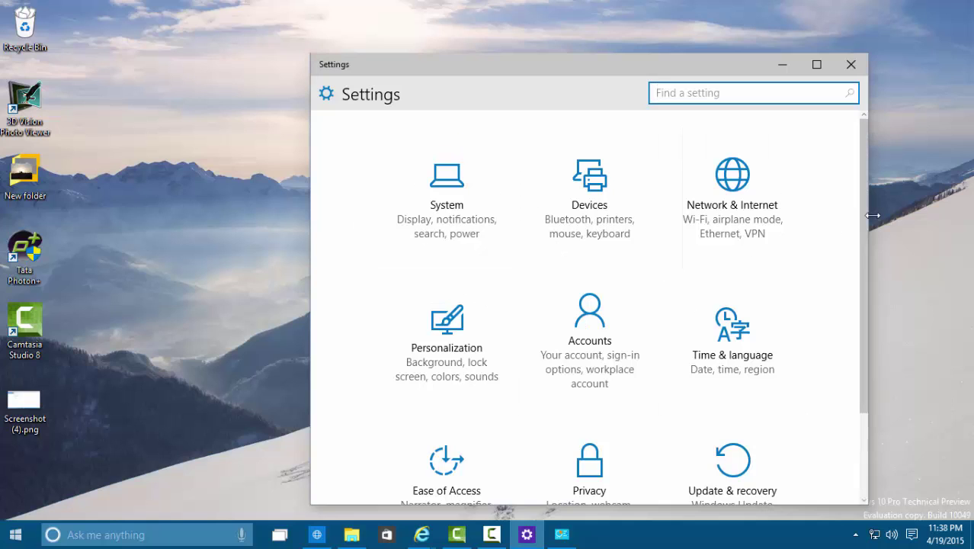
{"action": "key", "text": "Tab"}
{"action": "key", "text": "Return"}
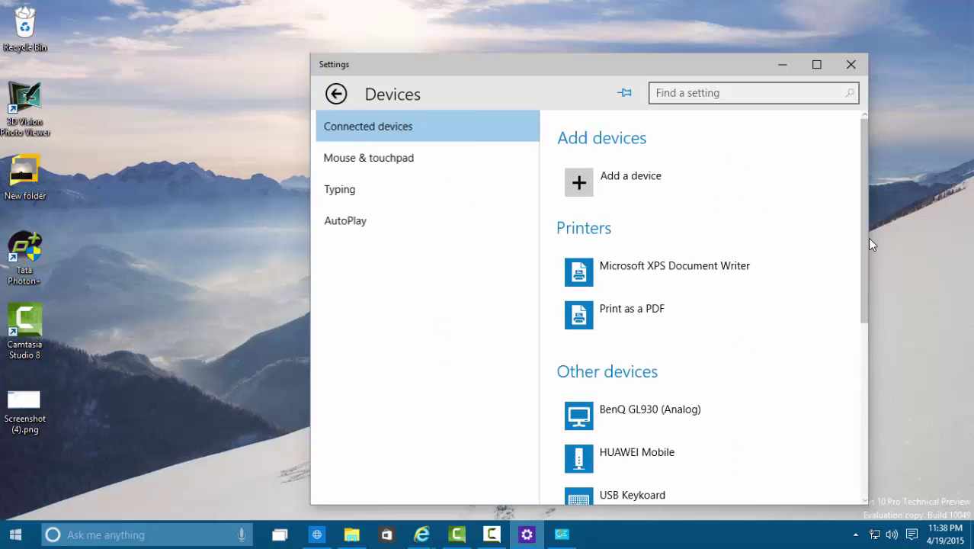
{"action": "left_click", "coordinate": [337, 94]}
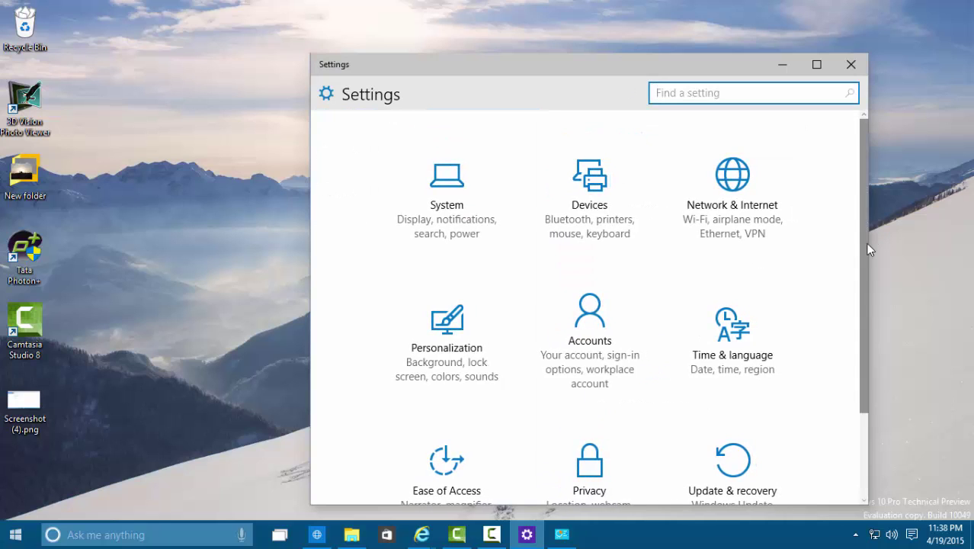
{"action": "left_click_drag", "start_coordinate": [867, 246], "coordinate": [536, 252]}
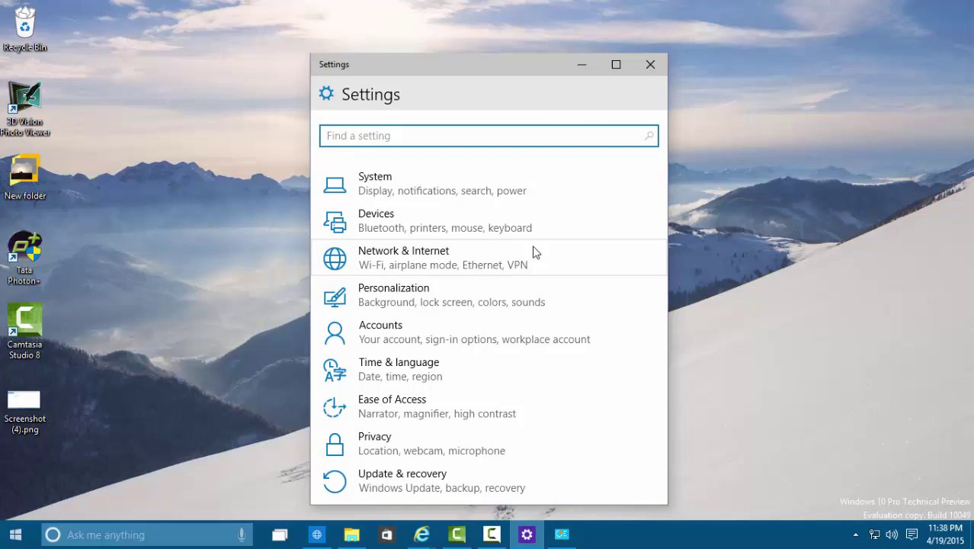
{"action": "left_click", "coordinate": [652, 61]}
{"action": "right_click", "coordinate": [594, 158]}
{"action": "left_click", "coordinate": [633, 198]}
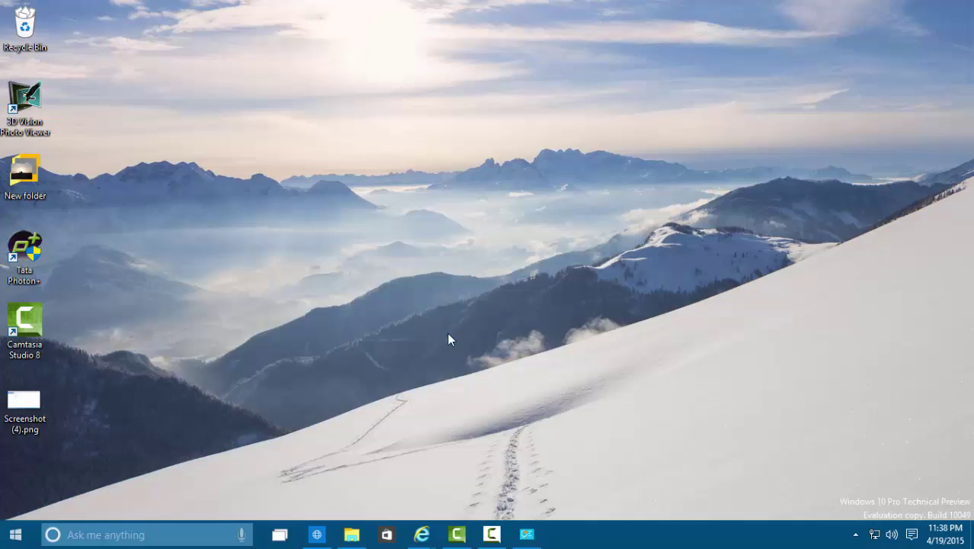
Reopen File Explorer, browse Local Disk (C:), then switch to the Quick access view.
{"action": "right_click", "coordinate": [344, 271]}
{"action": "left_click", "coordinate": [384, 315]}
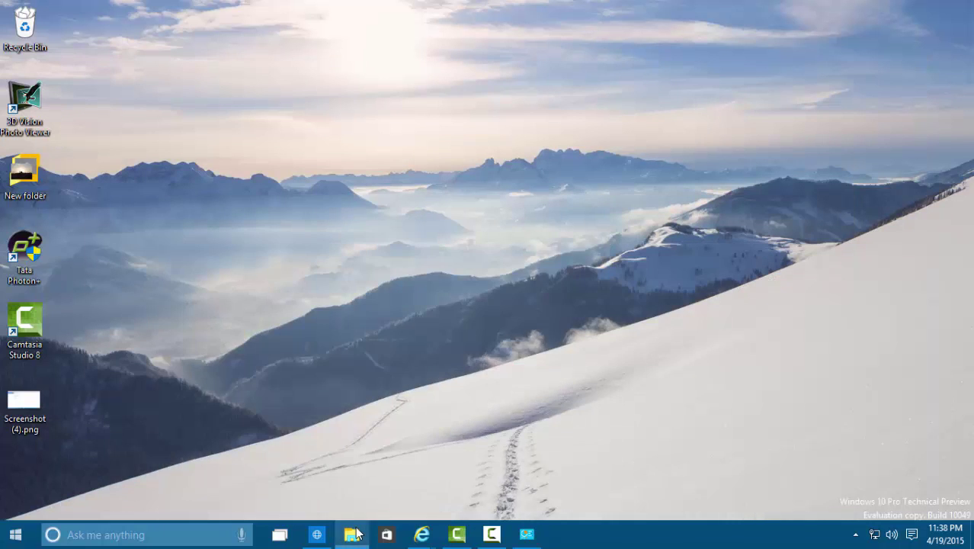
{"action": "left_click", "coordinate": [356, 534]}
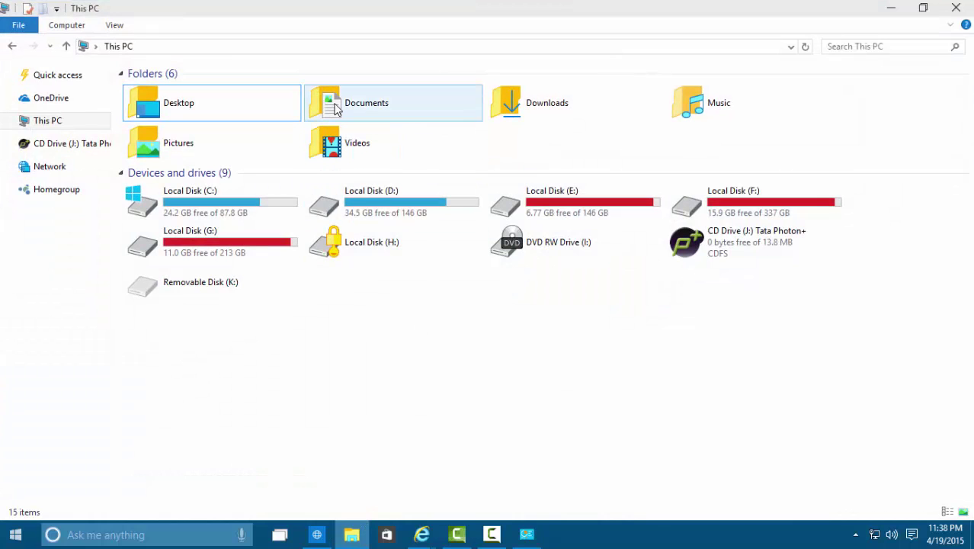
{"action": "double_click", "coordinate": [230, 210]}
{"action": "left_click", "coordinate": [229, 211]}
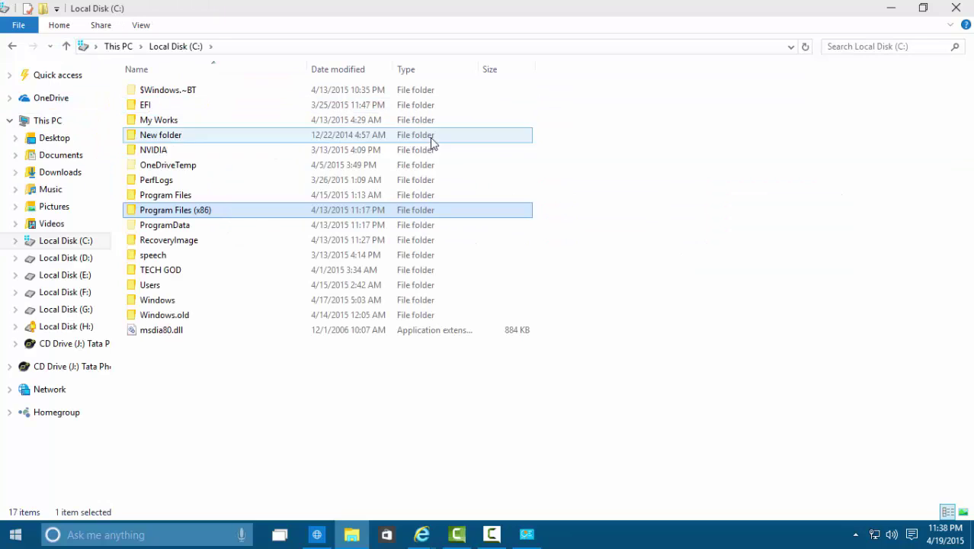
{"action": "left_click", "coordinate": [61, 76]}
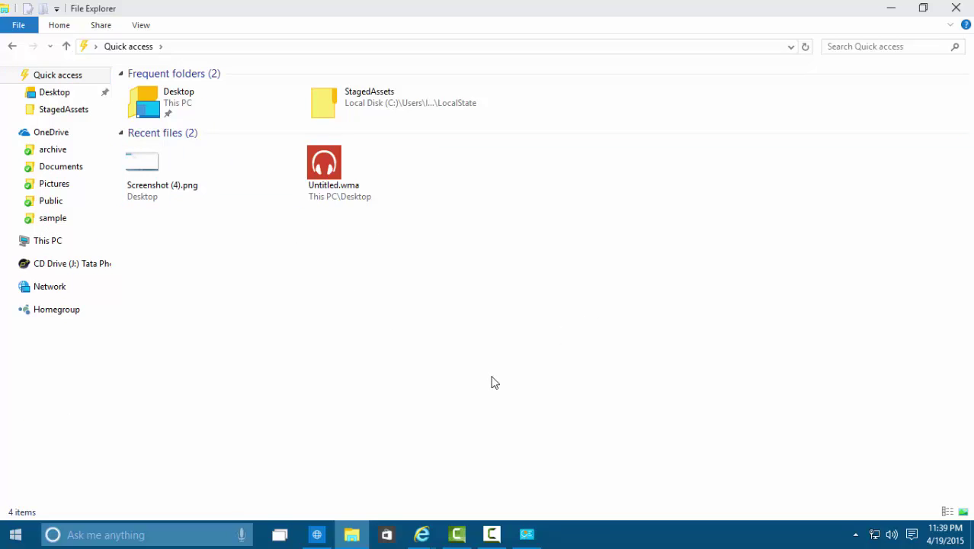
Remove Untitled.wma from Quick access recent files and bring up Screenshot (4).png's actions.
{"action": "left_click_drag", "start_coordinate": [583, 378], "coordinate": [329, 183]}
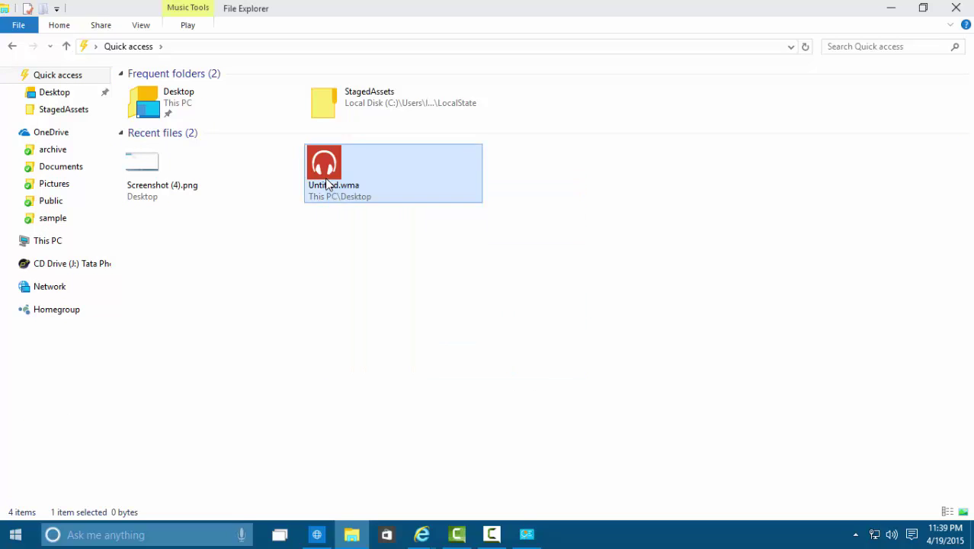
{"action": "right_click", "coordinate": [328, 180]}
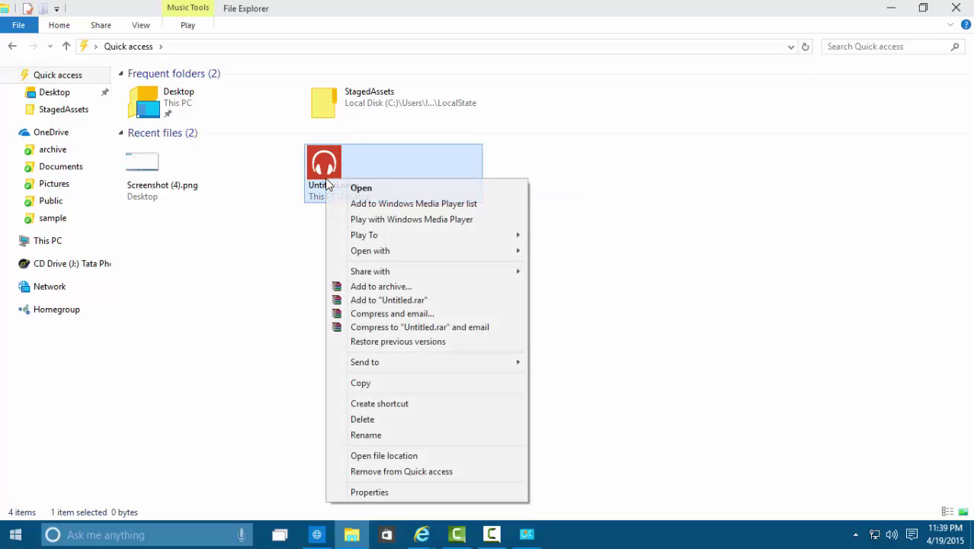
{"action": "left_click", "coordinate": [435, 472]}
{"action": "right_click", "coordinate": [163, 185]}
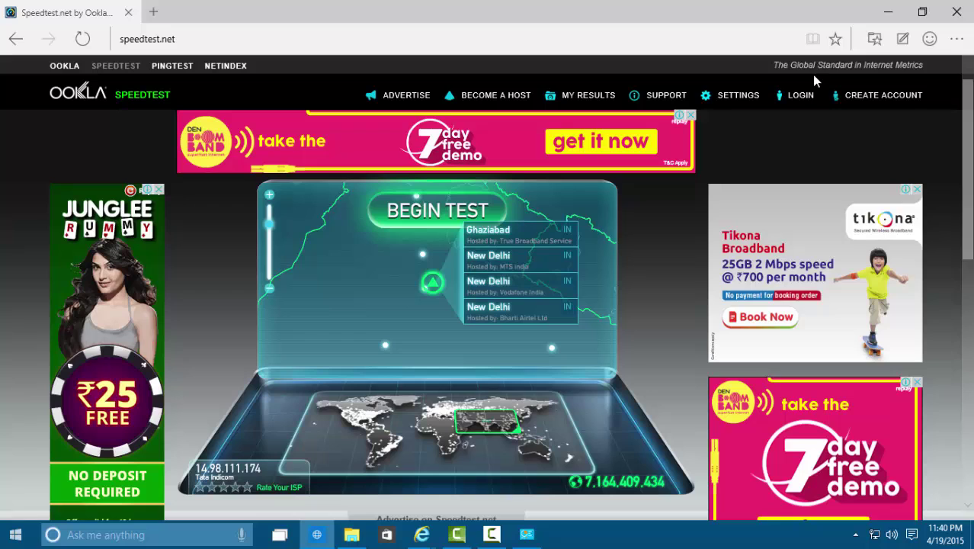
Ink a web note circling Begin Test and the servers, with an arrow and 'Hey!' on the Tikona ad.
{"action": "left_click", "coordinate": [903, 39]}
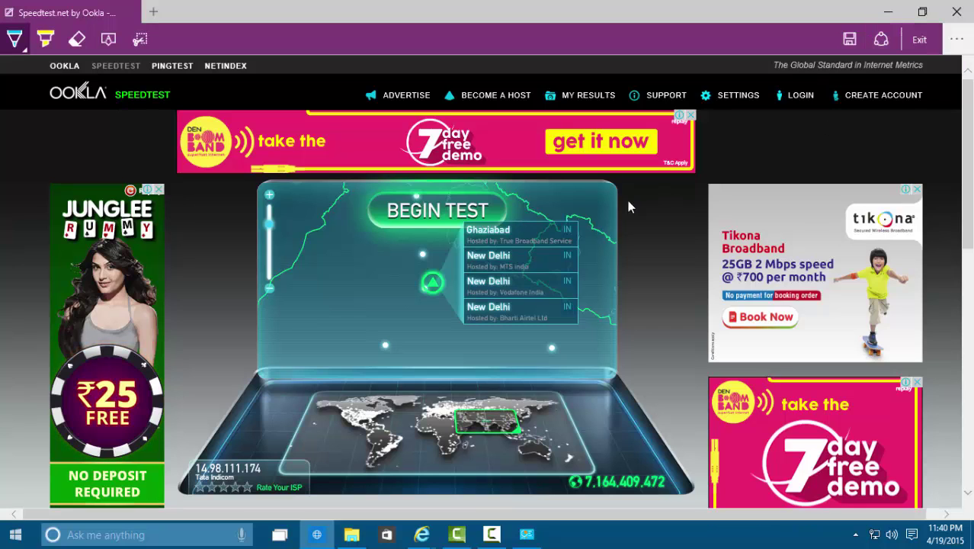
{"action": "mouse_move", "coordinate": [562, 202]}
{"action": "left_mouse_down"}
{"action": "mouse_move", "coordinate": [371, 187]}
{"action": "mouse_move", "coordinate": [534, 187]}
{"action": "left_mouse_up"}
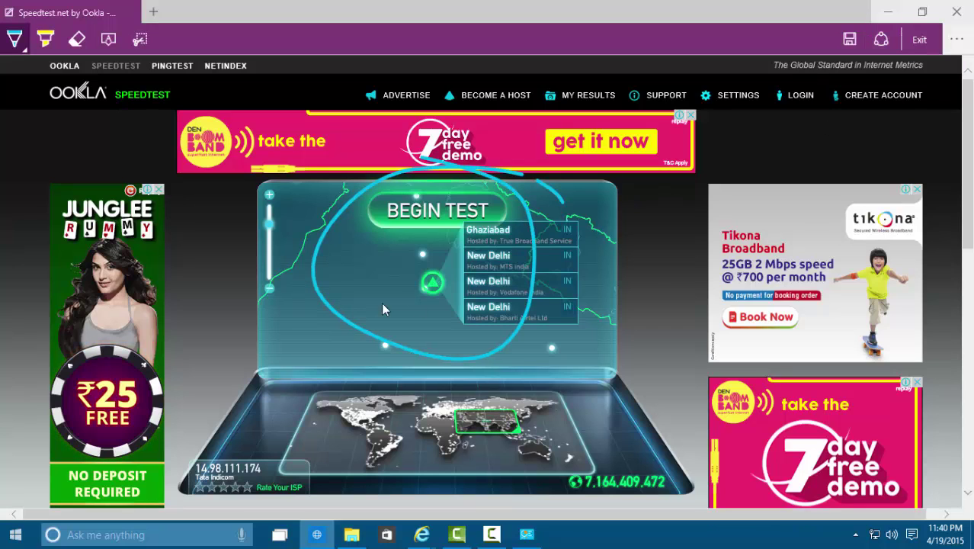
{"action": "left_click_drag", "start_coordinate": [495, 296], "coordinate": [646, 279]}
{"action": "mouse_move", "coordinate": [633, 238]}
{"action": "left_mouse_down"}
{"action": "mouse_move", "coordinate": [730, 323]}
{"action": "mouse_move", "coordinate": [629, 376]}
{"action": "left_mouse_up"}
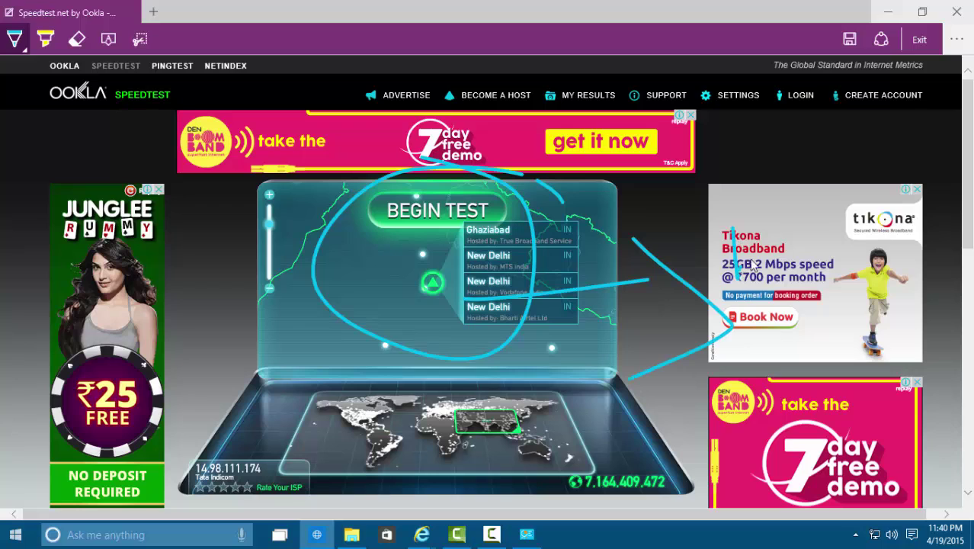
{"action": "mouse_move", "coordinate": [751, 264]}
{"action": "left_mouse_down"}
{"action": "mouse_move", "coordinate": [772, 224]}
{"action": "mouse_move", "coordinate": [793, 273]}
{"action": "mouse_move", "coordinate": [829, 263]}
{"action": "mouse_move", "coordinate": [789, 297]}
{"action": "left_mouse_up"}
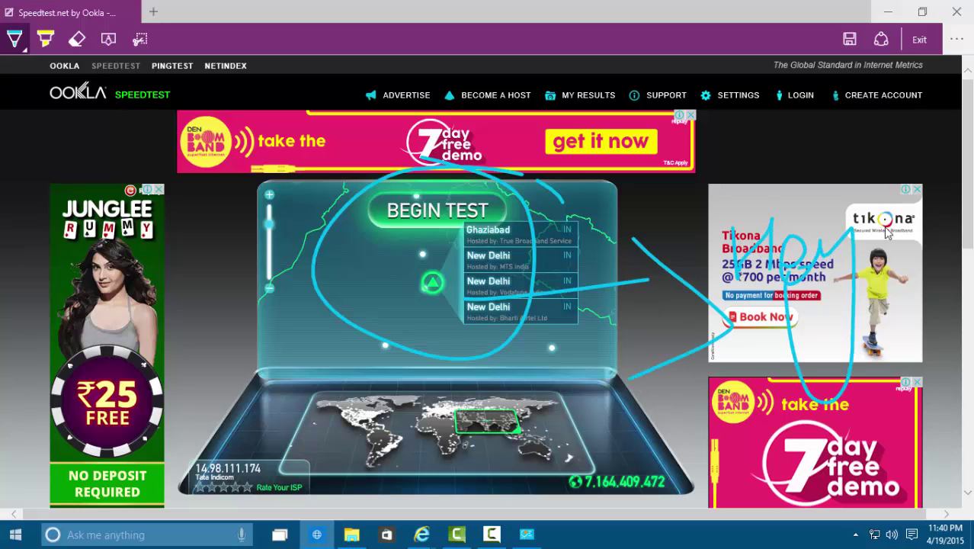
{"action": "left_click_drag", "start_coordinate": [901, 189], "coordinate": [897, 207]}
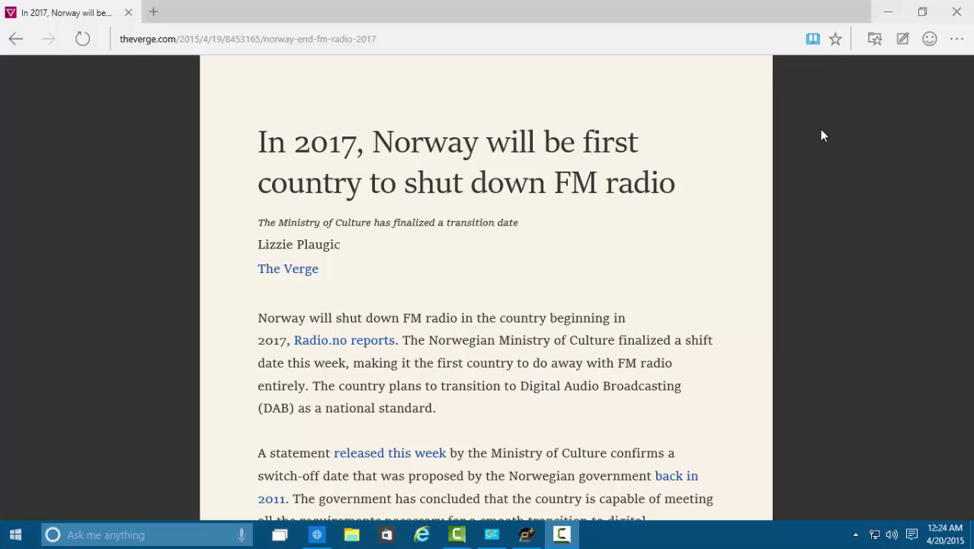
Exit Spartan's reading view to show the Norway FM article on The Verge's full site with ads.
{"action": "scroll", "coordinate": [811, 156], "scroll_direction": "down", "scroll_amount": 6}
{"action": "scroll", "coordinate": [796, 213], "scroll_direction": "up", "scroll_amount": 5}
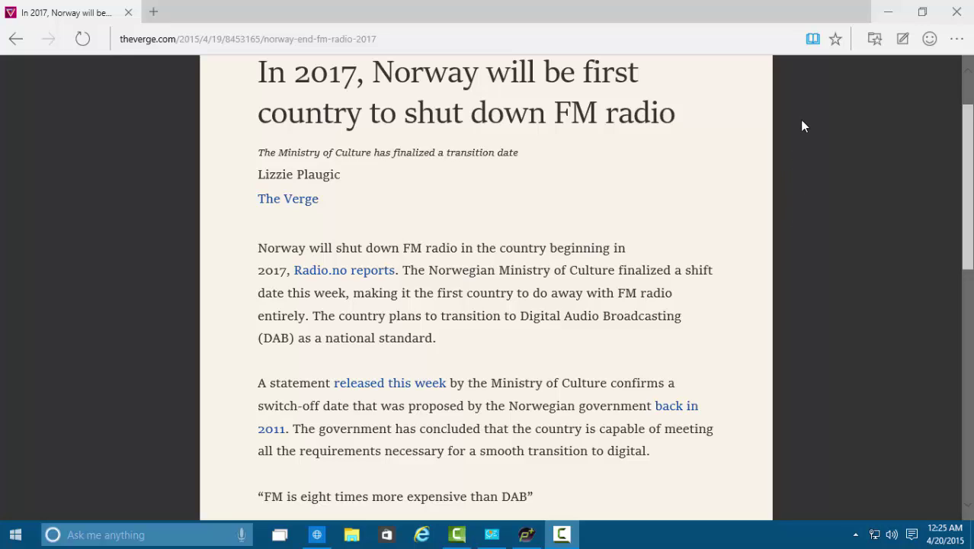
{"action": "left_click", "coordinate": [813, 39]}
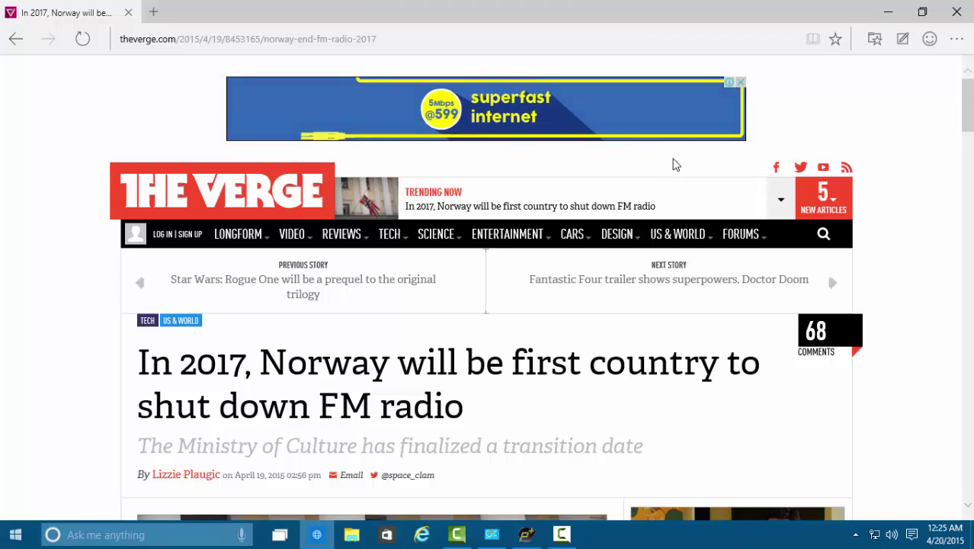
{"action": "scroll", "coordinate": [674, 164], "scroll_direction": "down", "scroll_amount": 6}
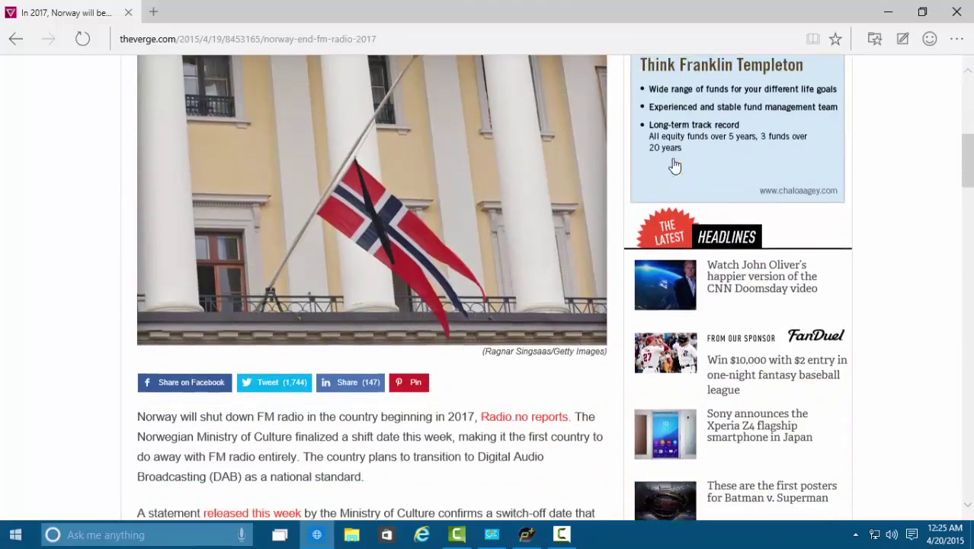
{"action": "scroll", "coordinate": [590, 229], "scroll_direction": "down", "scroll_amount": 8}
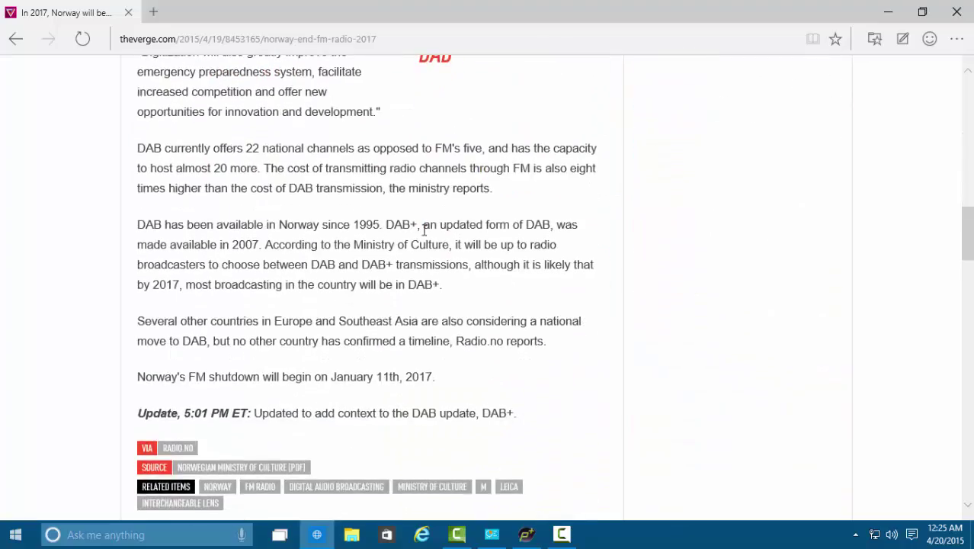
{"action": "scroll", "coordinate": [423, 229], "scroll_direction": "up", "scroll_amount": 4}
{"action": "scroll", "coordinate": [419, 238], "scroll_direction": "up", "scroll_amount": 1}
{"action": "left_click_drag", "start_coordinate": [137, 197], "coordinate": [282, 357]}
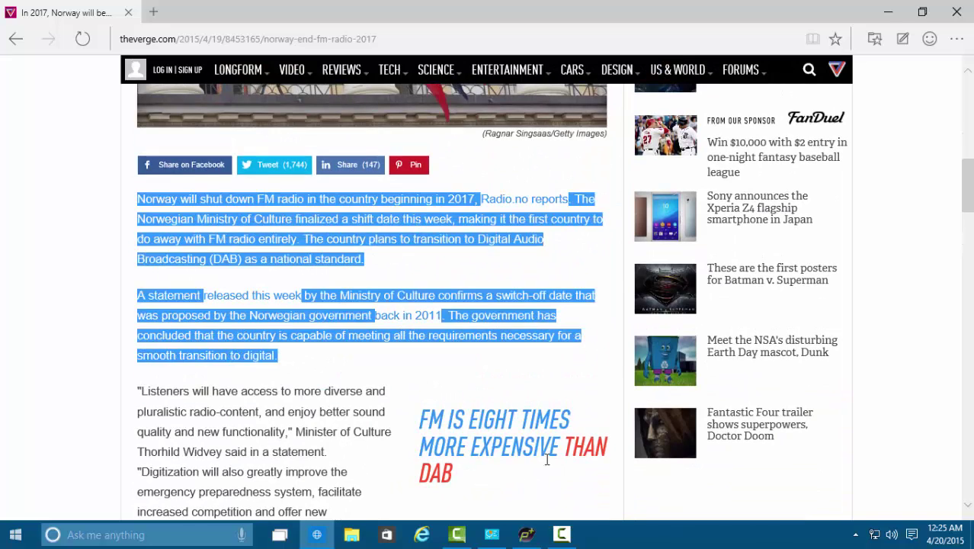
{"action": "left_click", "coordinate": [504, 412]}
{"action": "scroll", "coordinate": [504, 412], "scroll_direction": "down", "scroll_amount": 2}
{"action": "scroll", "coordinate": [504, 413], "scroll_direction": "down", "scroll_amount": 3}
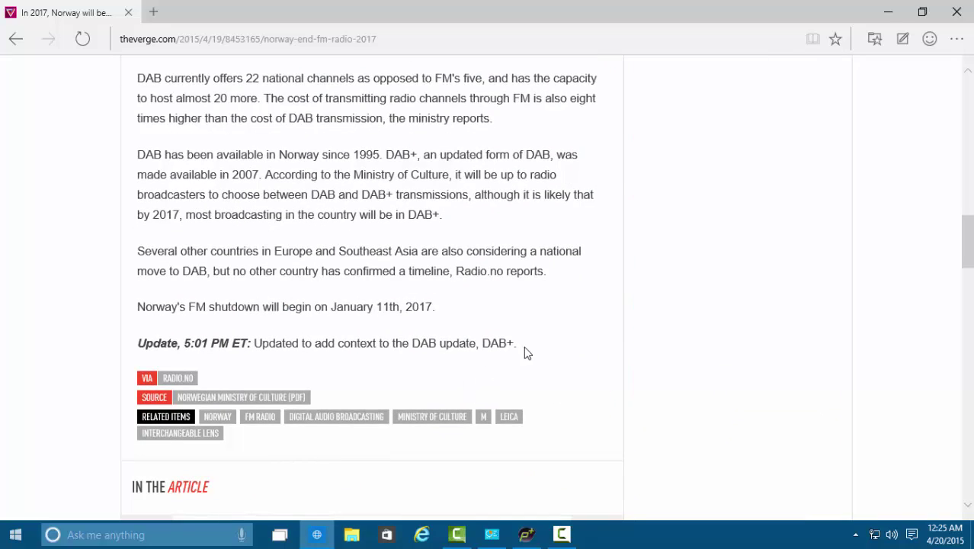
{"action": "scroll", "coordinate": [526, 352], "scroll_direction": "down", "scroll_amount": 5}
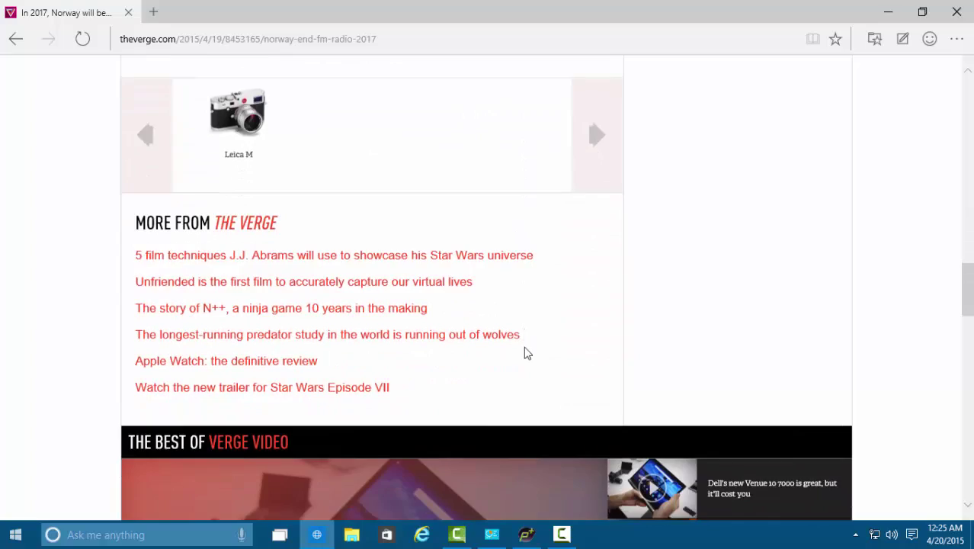
{"action": "scroll", "coordinate": [526, 353], "scroll_direction": "down", "scroll_amount": 5}
{"action": "scroll", "coordinate": [524, 353], "scroll_direction": "up", "scroll_amount": 14}
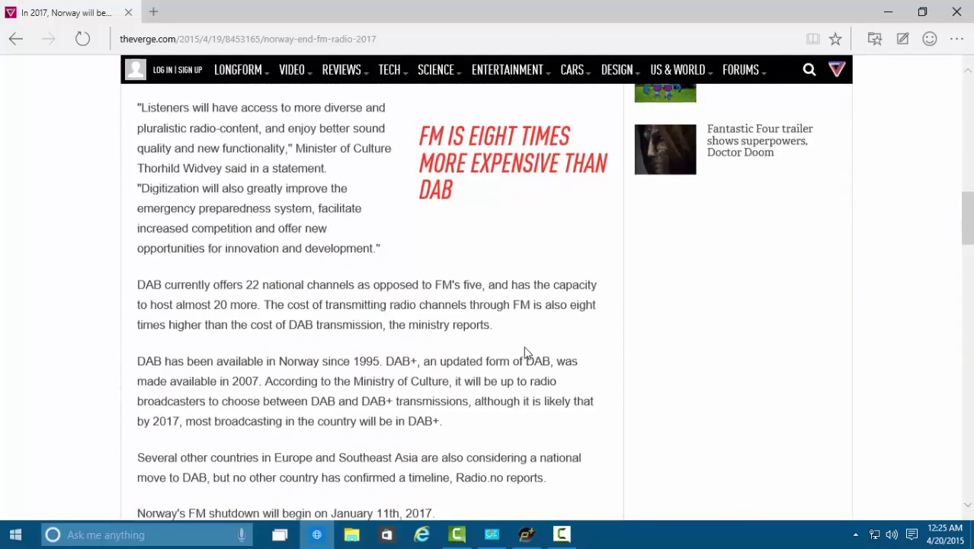
{"action": "scroll", "coordinate": [525, 351], "scroll_direction": "up", "scroll_amount": 5}
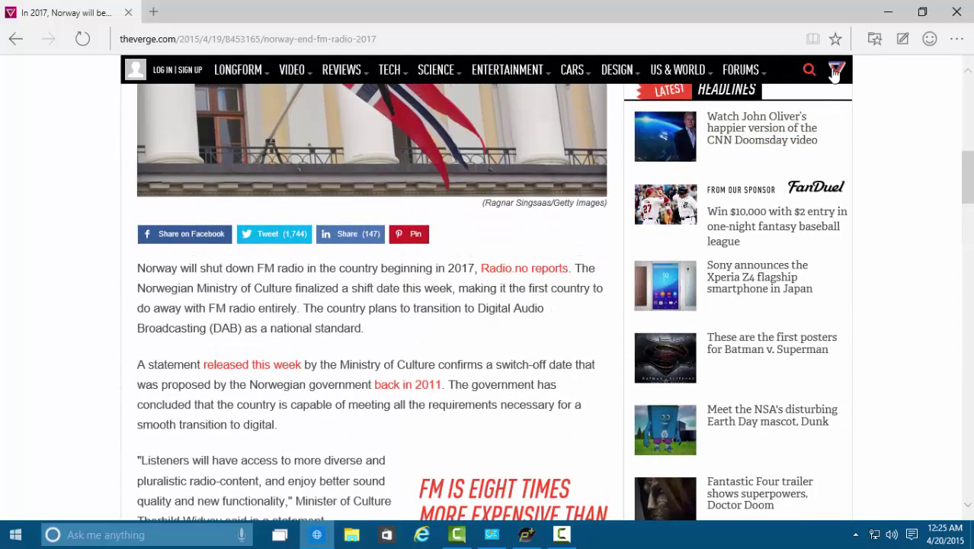